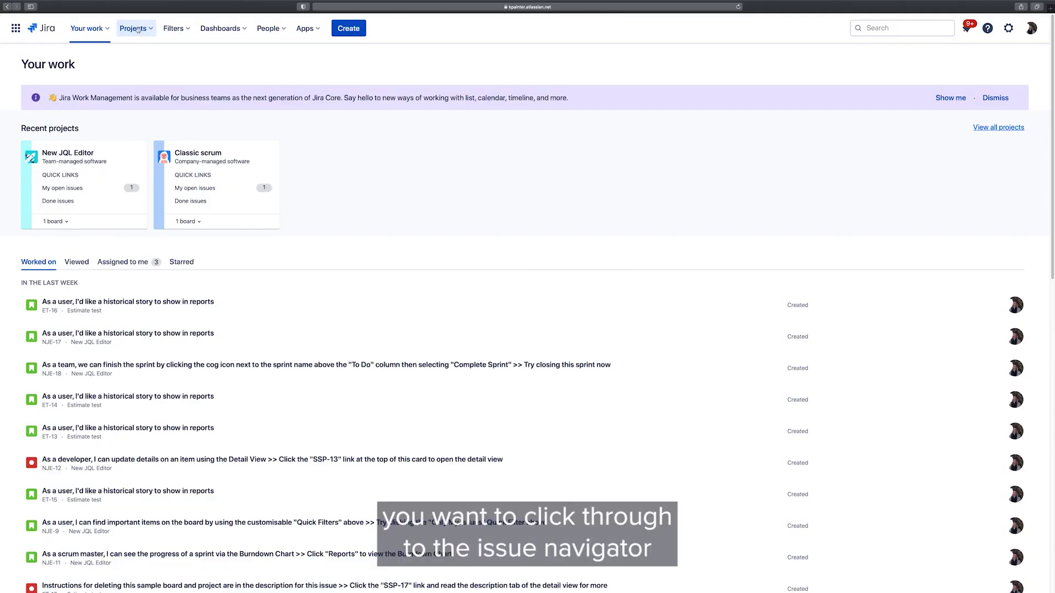
- Open the New JQL Editor project and check its enabled features in Project settings
left_click(133, 28)
left_click(180, 83)
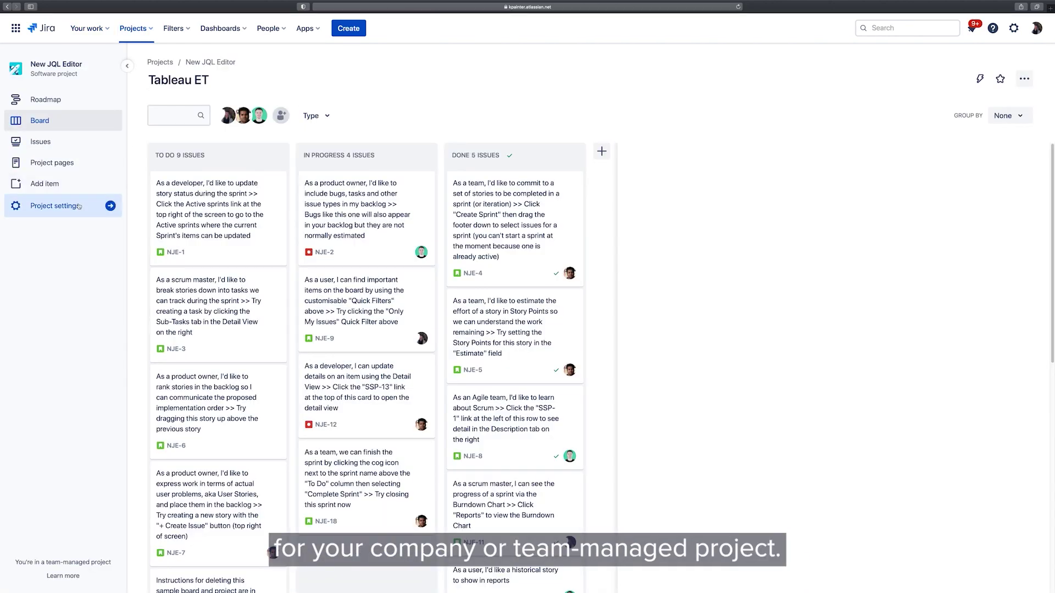
left_click(79, 206)
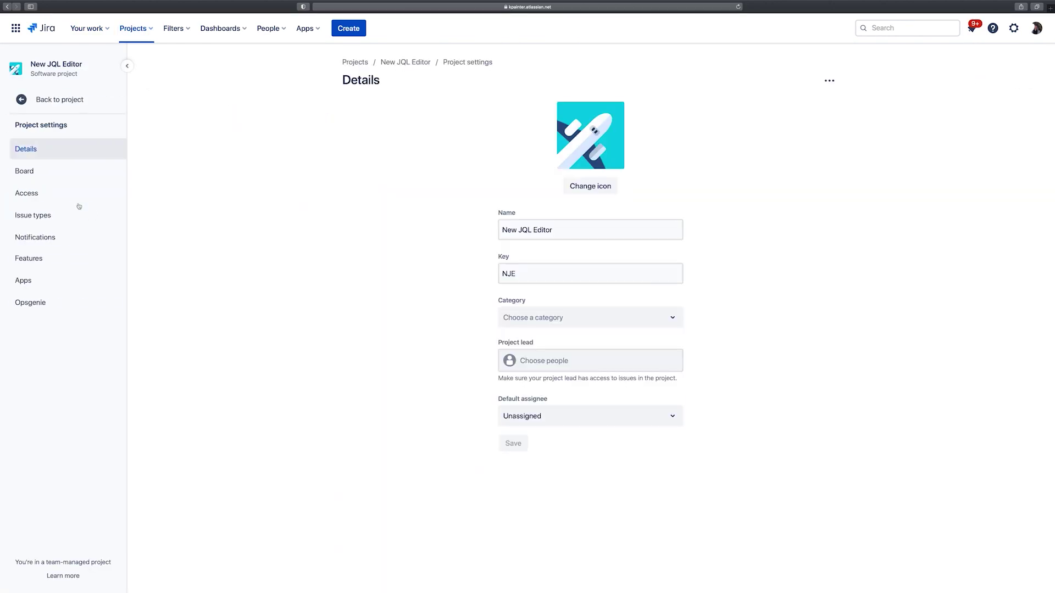
left_click(50, 264)
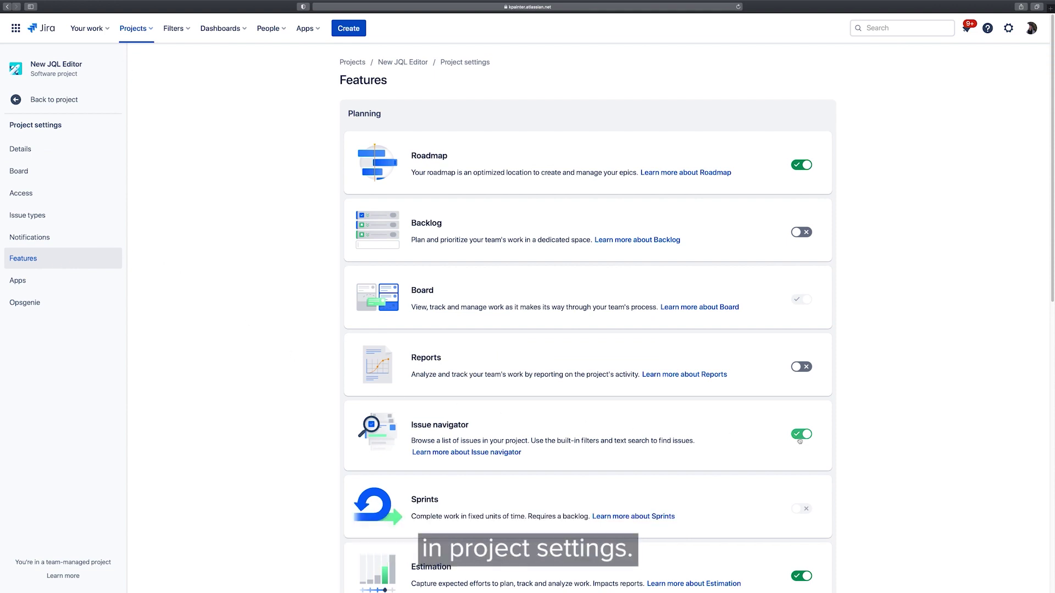
- Return to the project and show its 18 issues in full-width list view
left_click(410, 62)
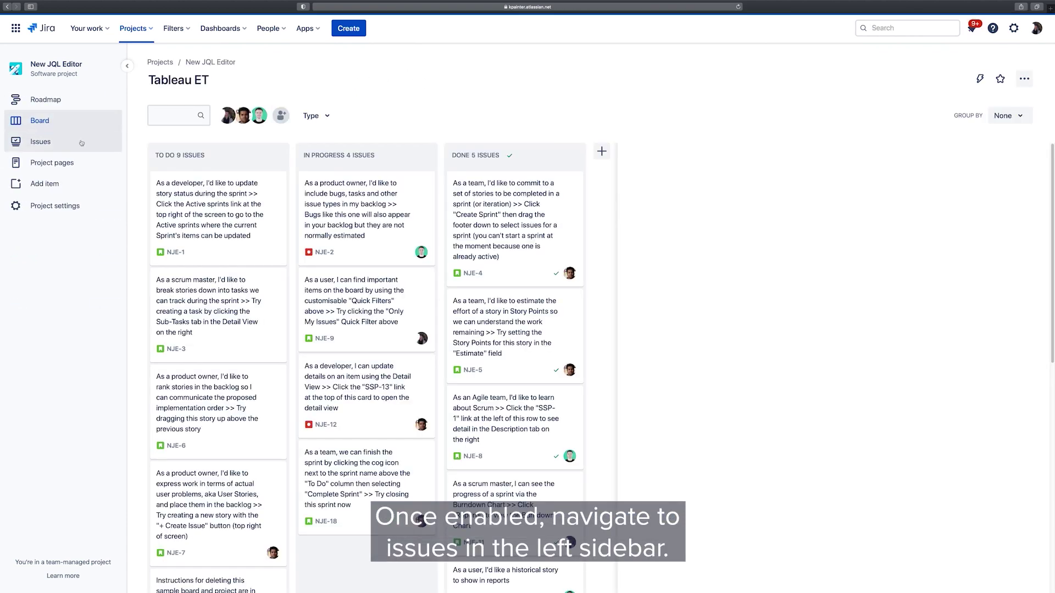
left_click(81, 143)
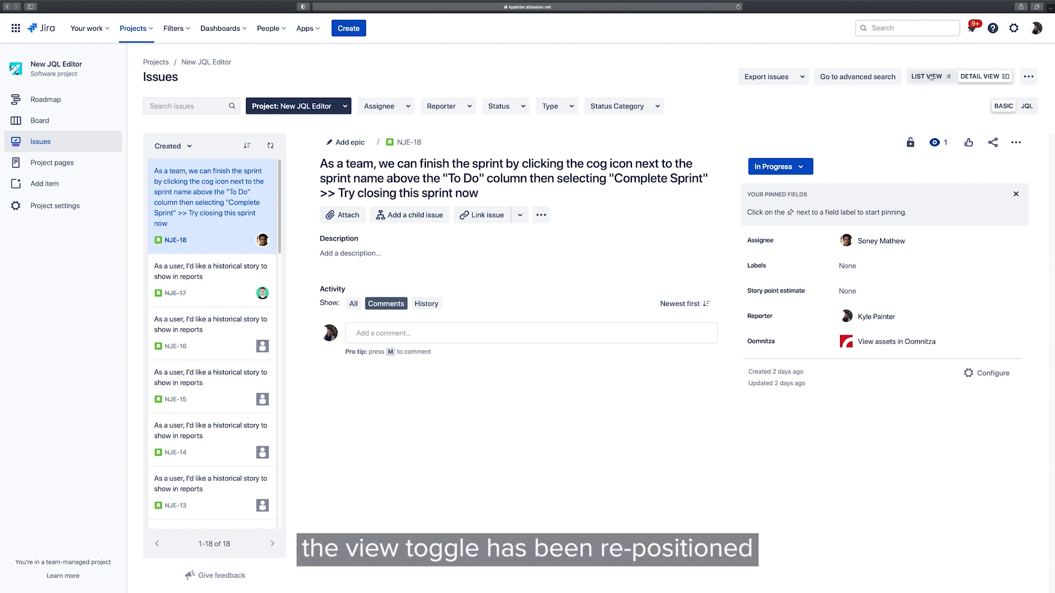
left_click(930, 77)
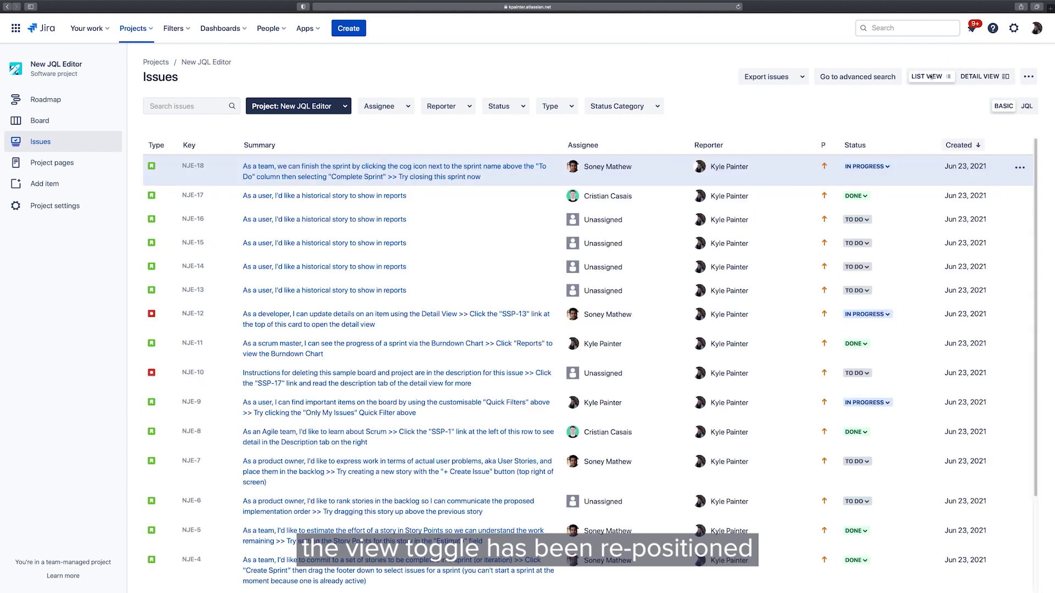
- Switch to JQL and add 'AND updated < startOfDay()' before ORDER BY
left_click(1027, 107)
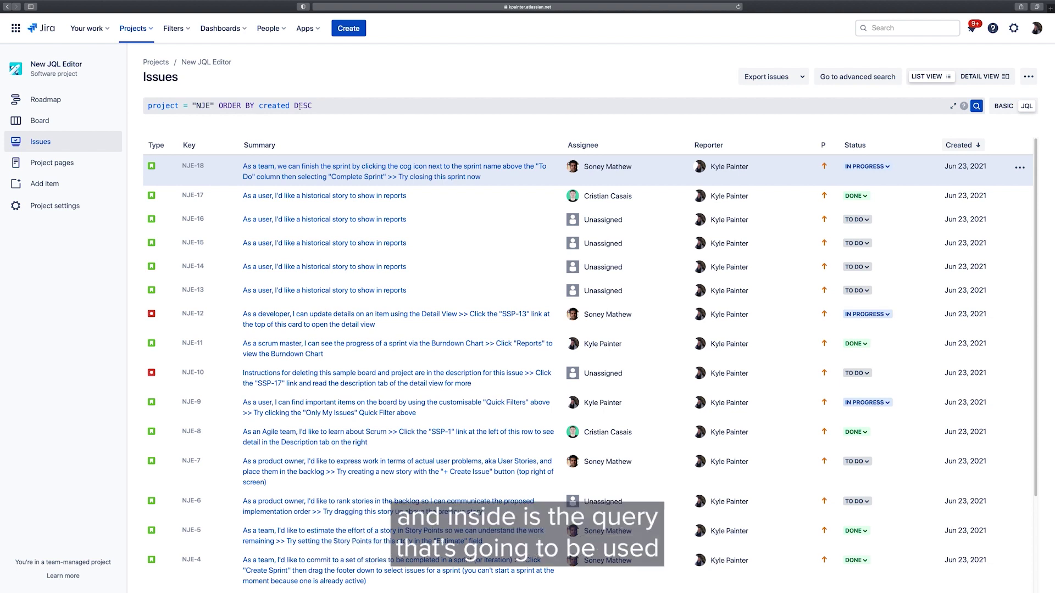
left_click(216, 106)
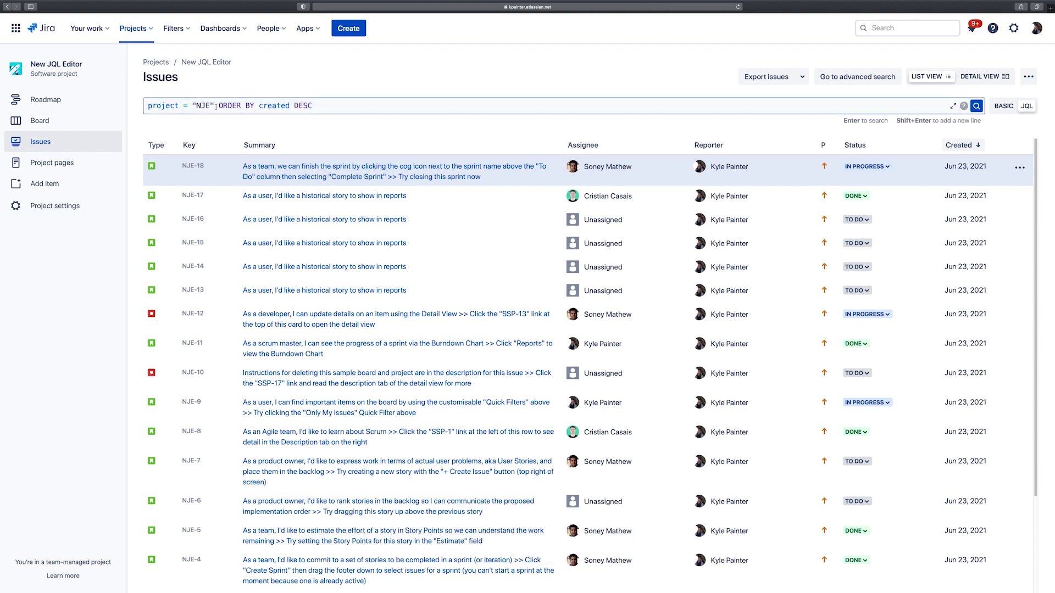
type("AND upda")
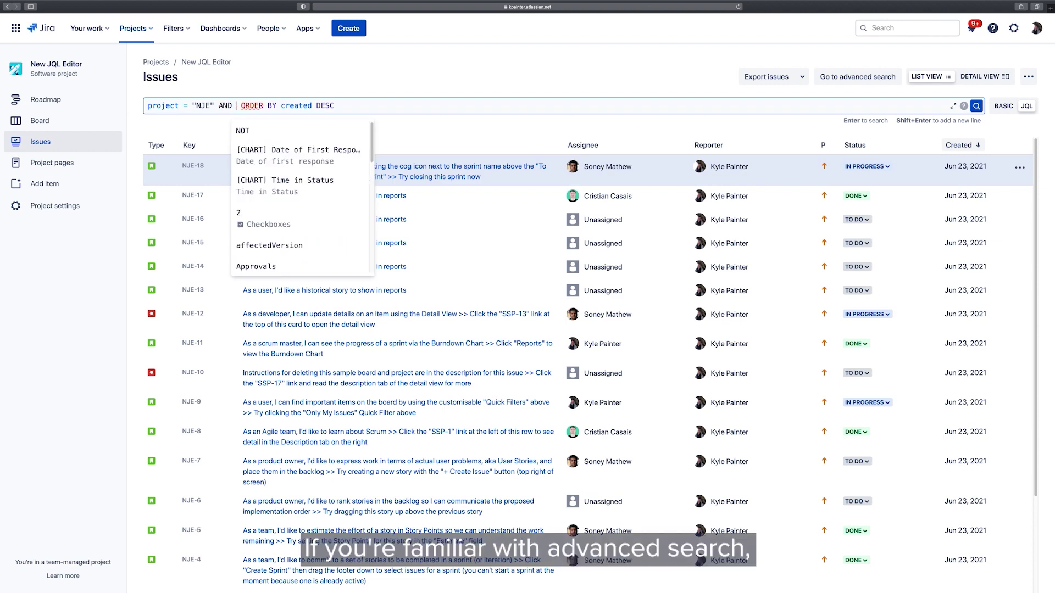
type("ted < ")
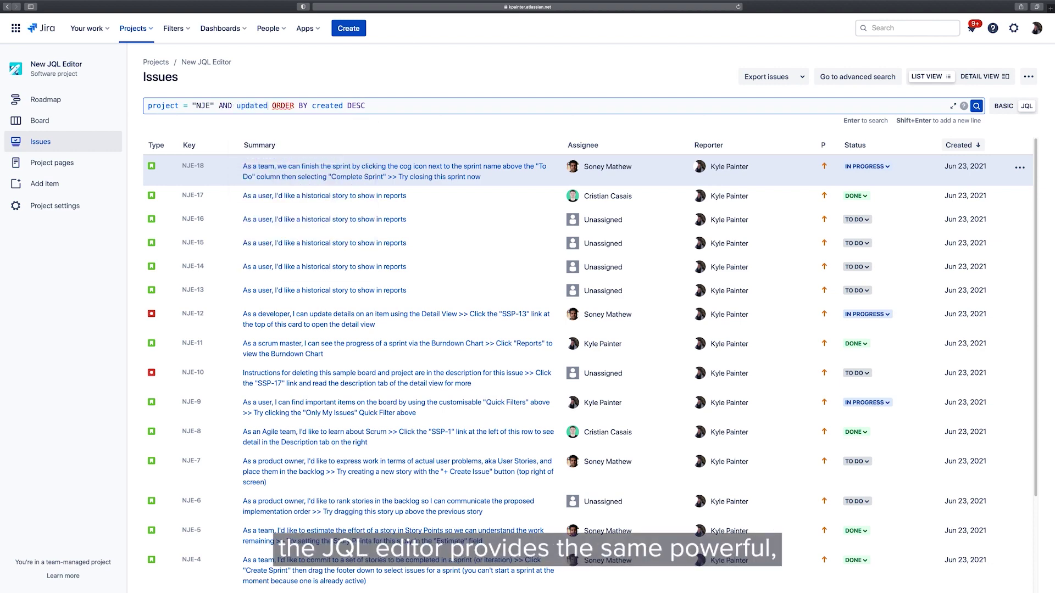
type("s")
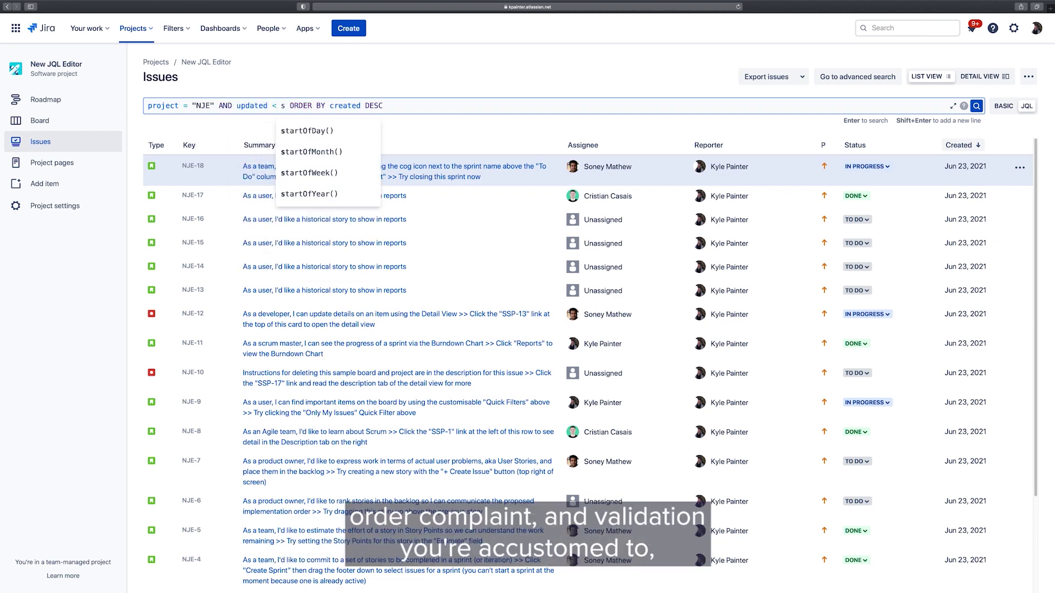
key("Return")
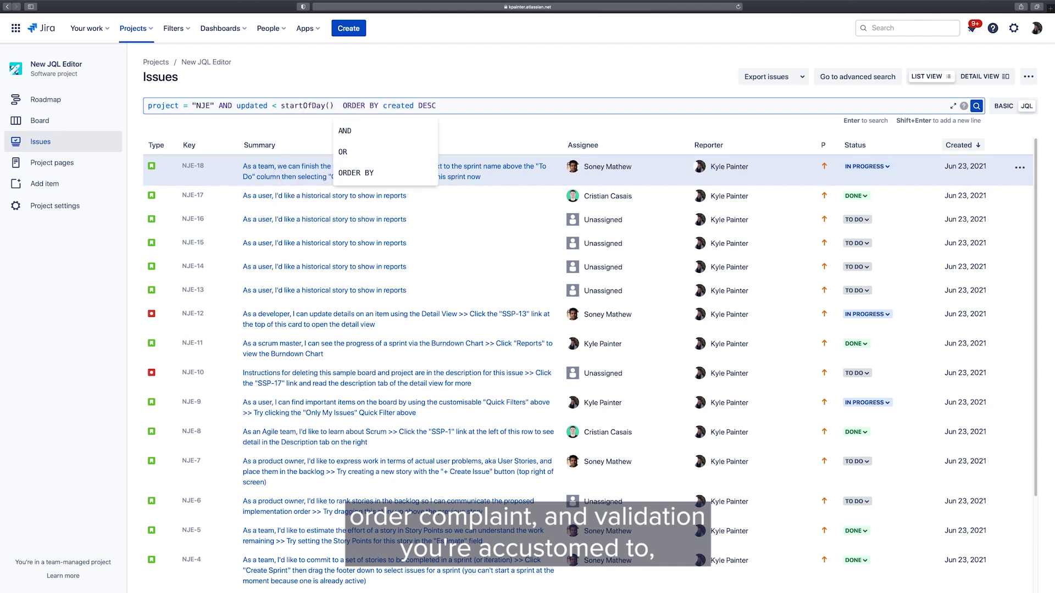
- Append 'AND status Done' to the query using the status field suggestion
type("AND st")
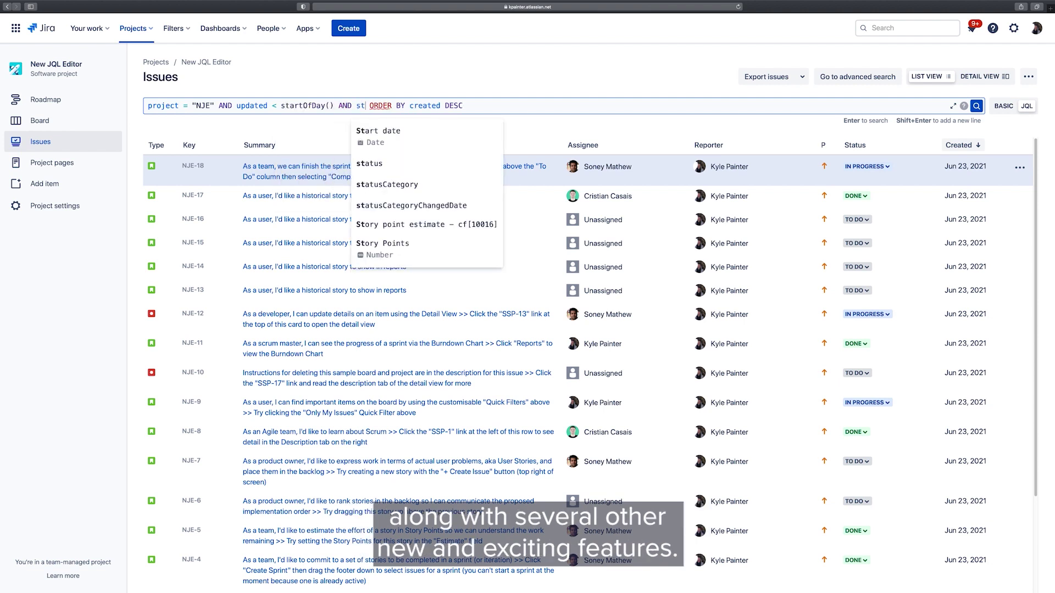
key("Down")
key("Return")
type("Done")
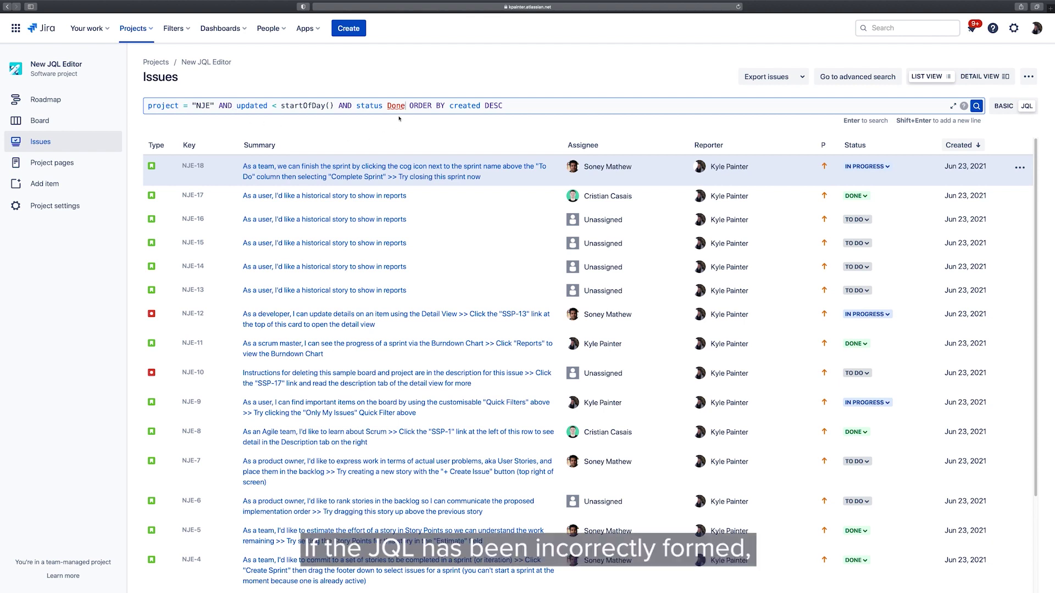
- Fix the status condition to read 'status = Done' using the operator and value suggestions
mouse_move(396, 107)
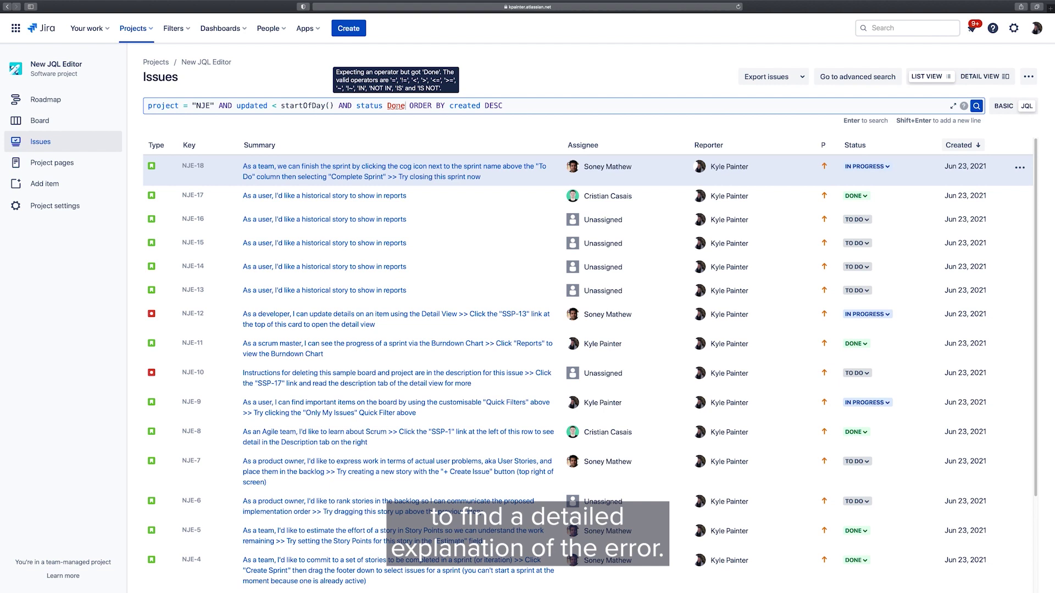
left_click(396, 106)
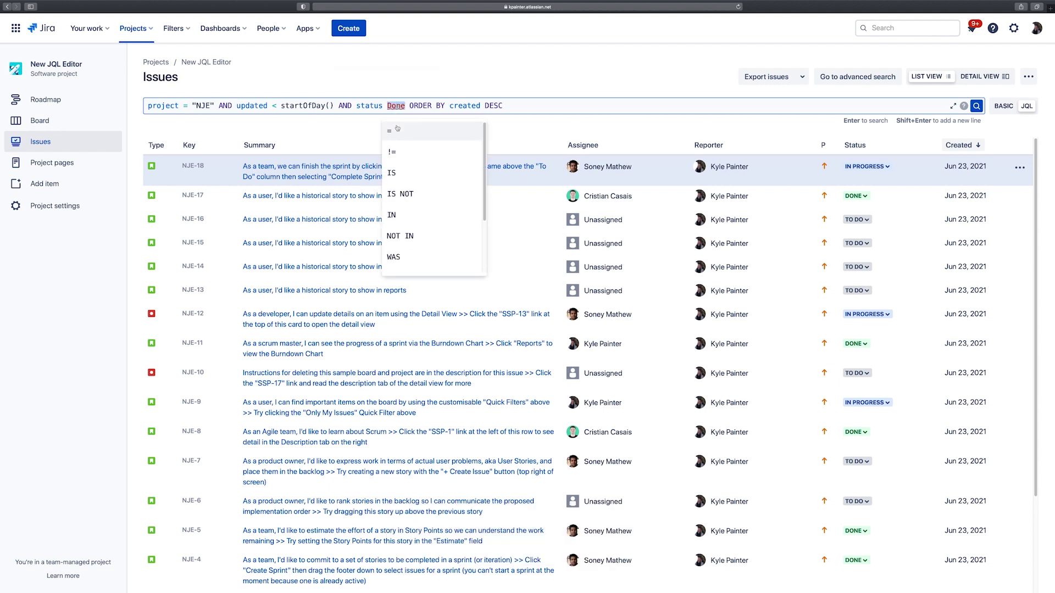
left_click(397, 130)
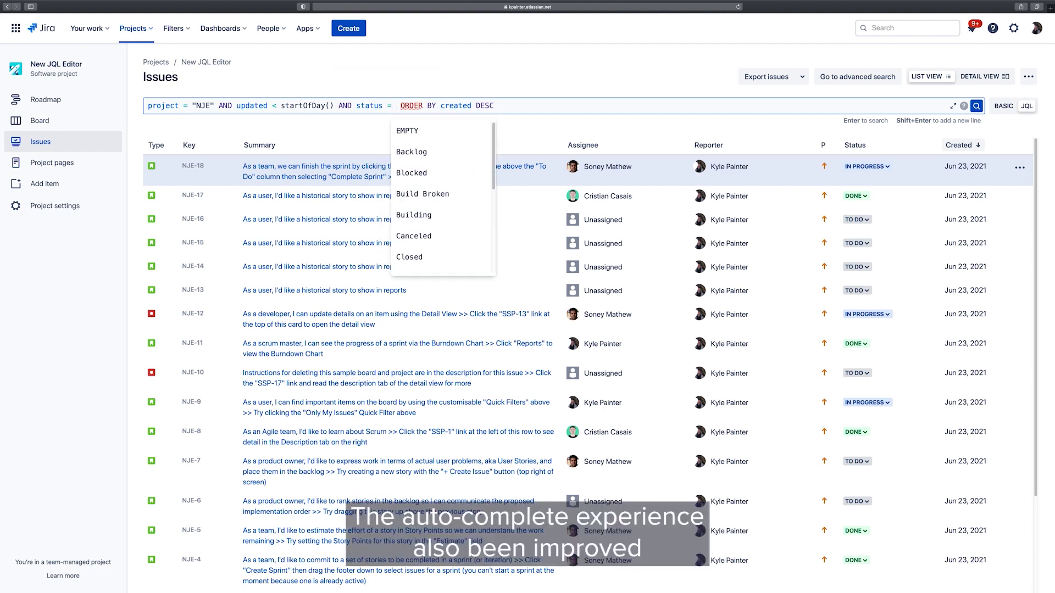
type("Do")
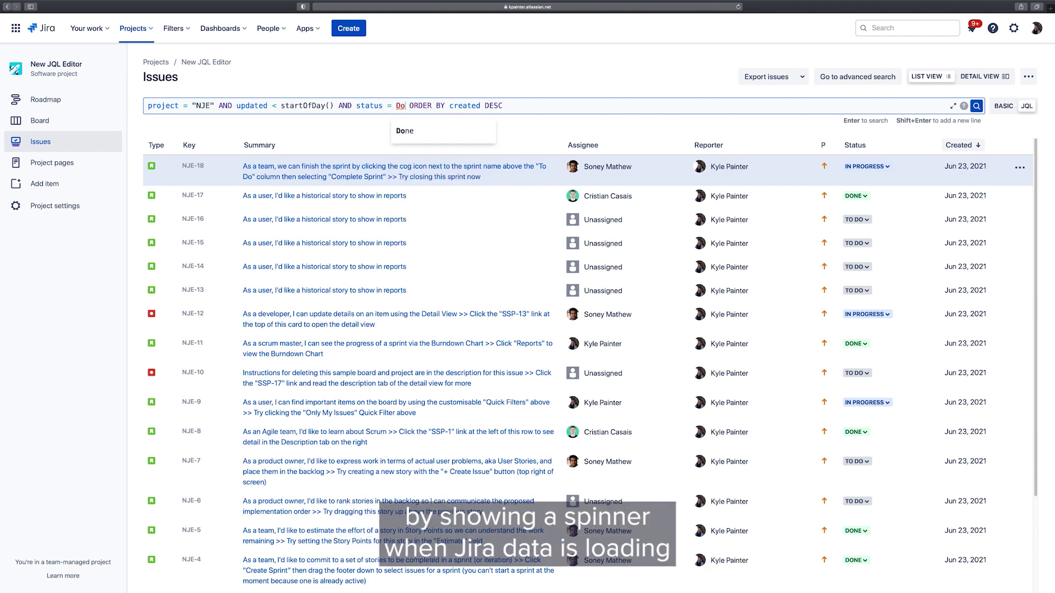
left_click(423, 129)
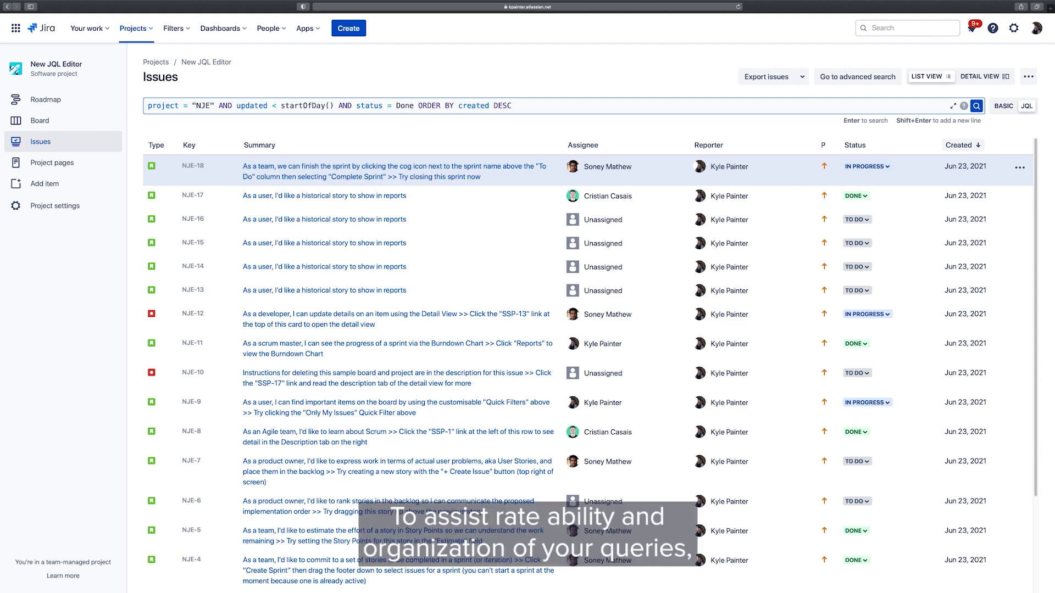
- Break the query onto four lines, one clause each, and expand the editor
key("shift+Return")
key("Left")
key("Left")
key("Left")
key("Left")
key("Left")
key("Left")
key("Left")
key("Left")
key("Left")
key("Left")
key("Left")
key("Left")
key("Left")
key("Left")
key("Left")
key("Left")
key("Left")
key("Left")
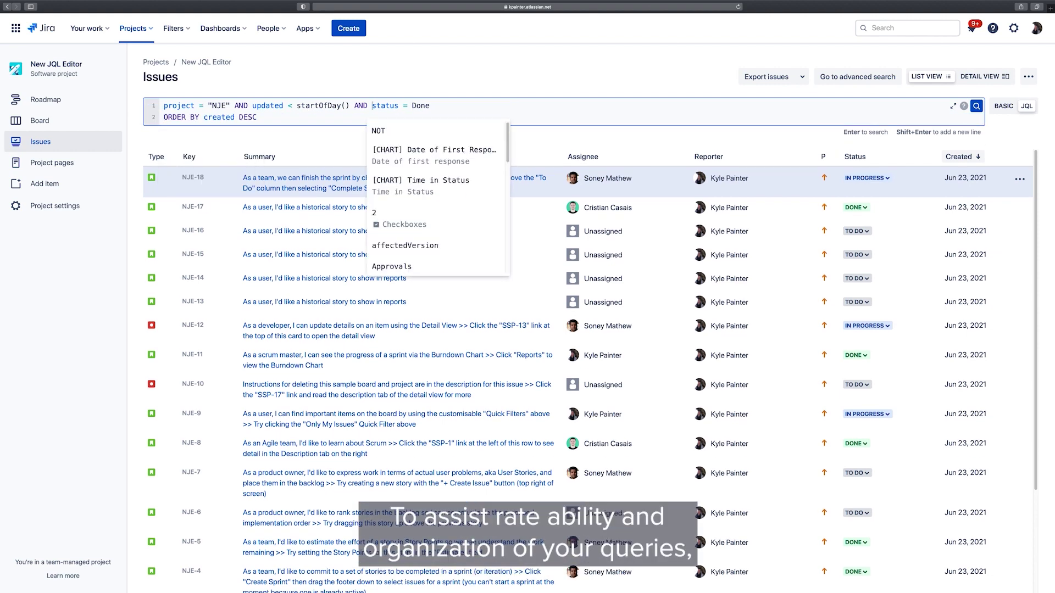
key("shift+Return")
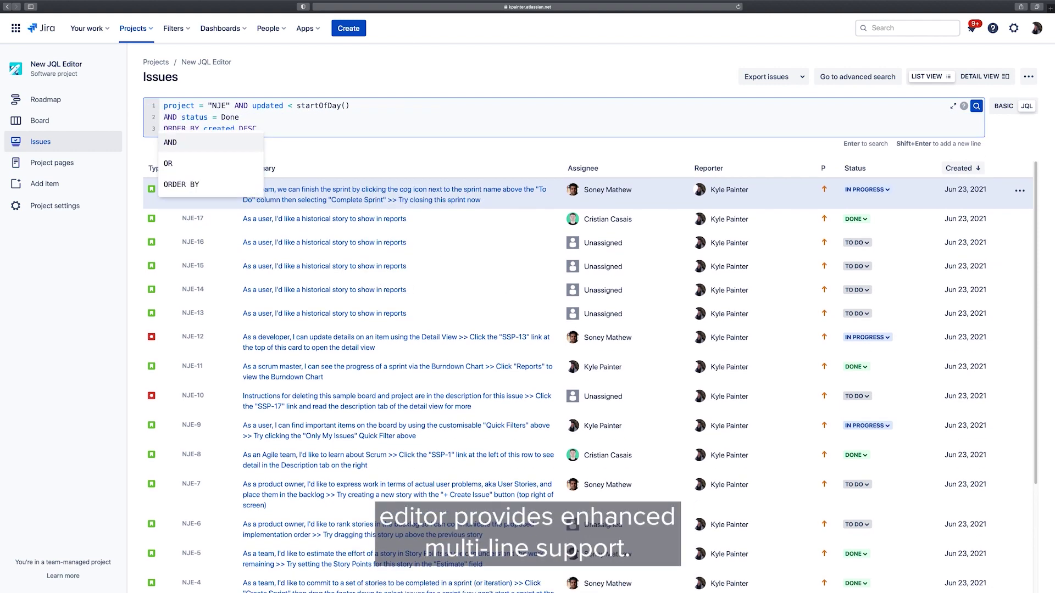
key("Left")
key("Left")
key("Left")
key("Left")
key("Left")
key("Left")
key("Left")
key("Left")
key("Left")
key("Left")
key("Left")
key("Left")
key("Left")
key("Left")
key("Left")
key("Left")
key("Left")
key("Left")
key("Left")
key("Left")
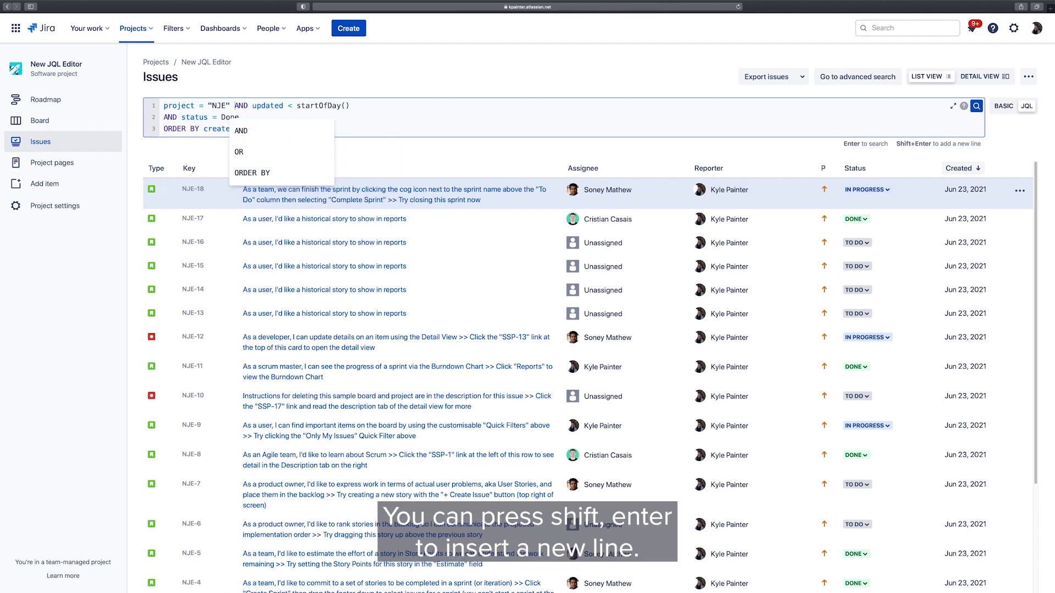
key("shift+Return")
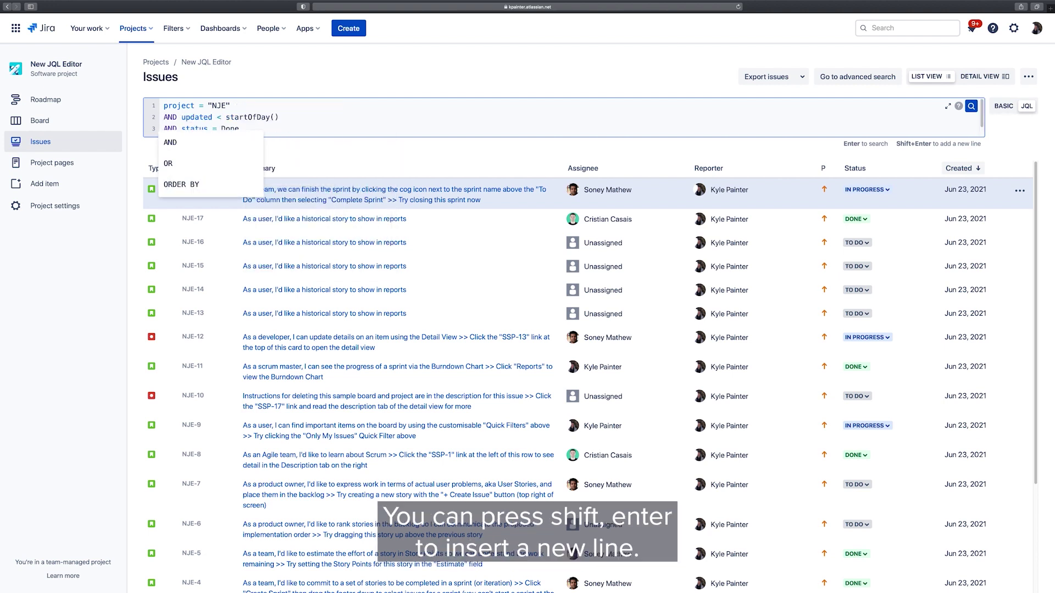
key("Escape")
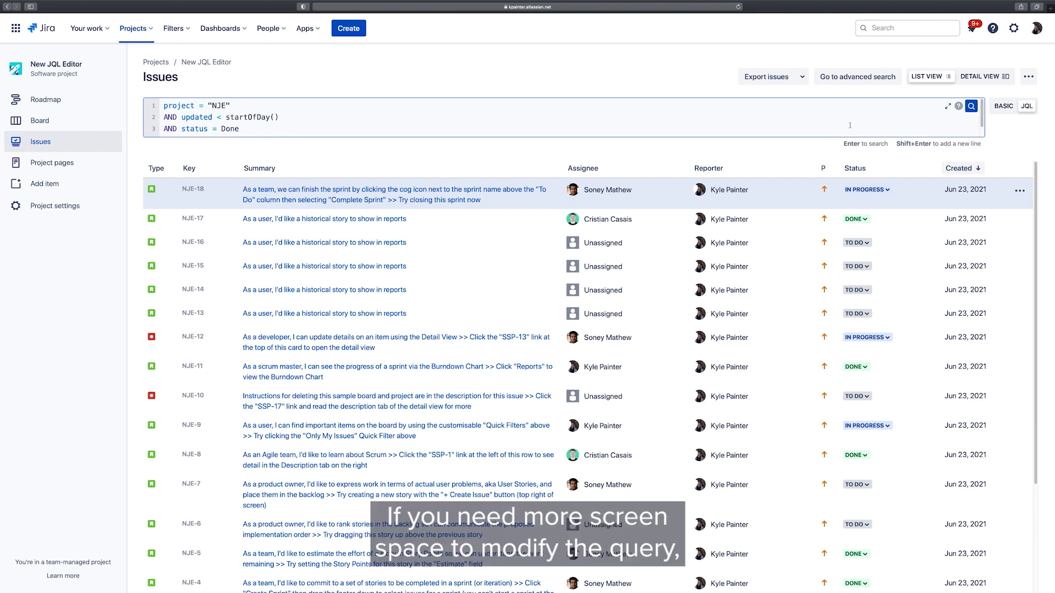
left_click(948, 106)
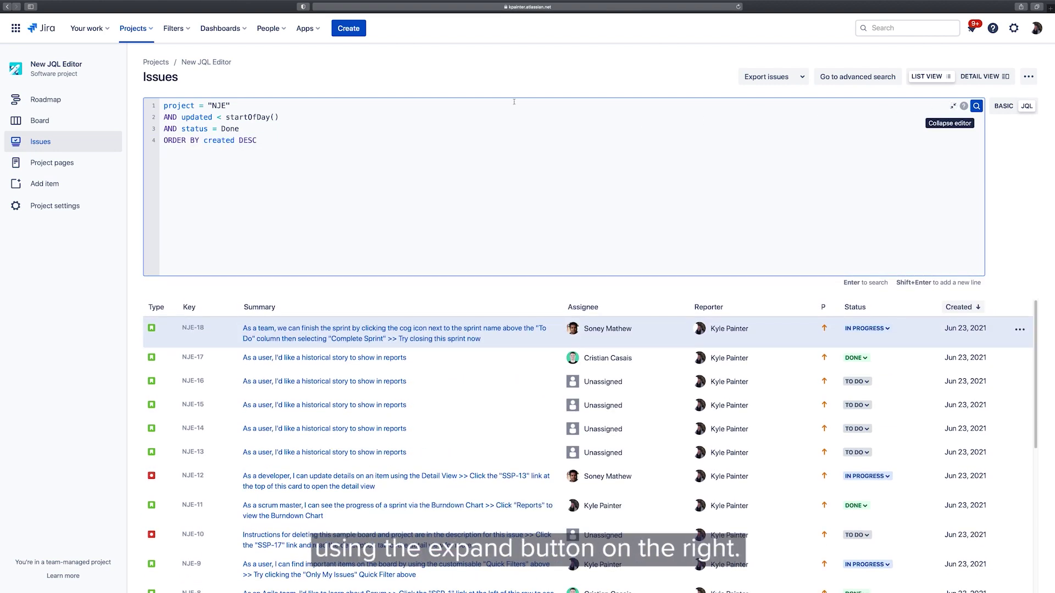
- Add a new line 'AND assignee IN (' with the first user as a lozenge
left_click(272, 131)
key("shift+Return")
type("AND ")
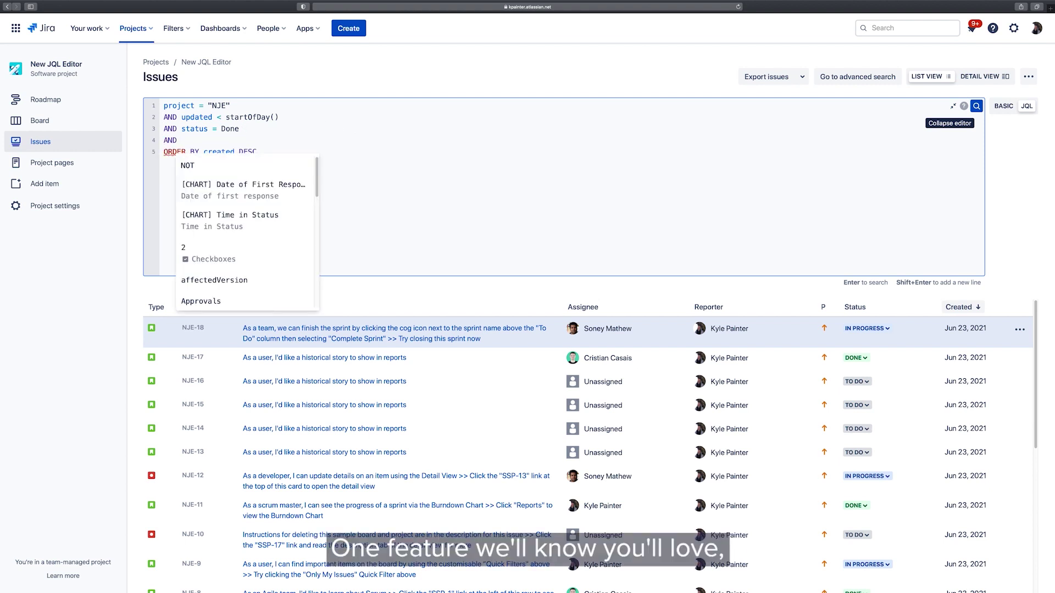
type("assi")
key("Return")
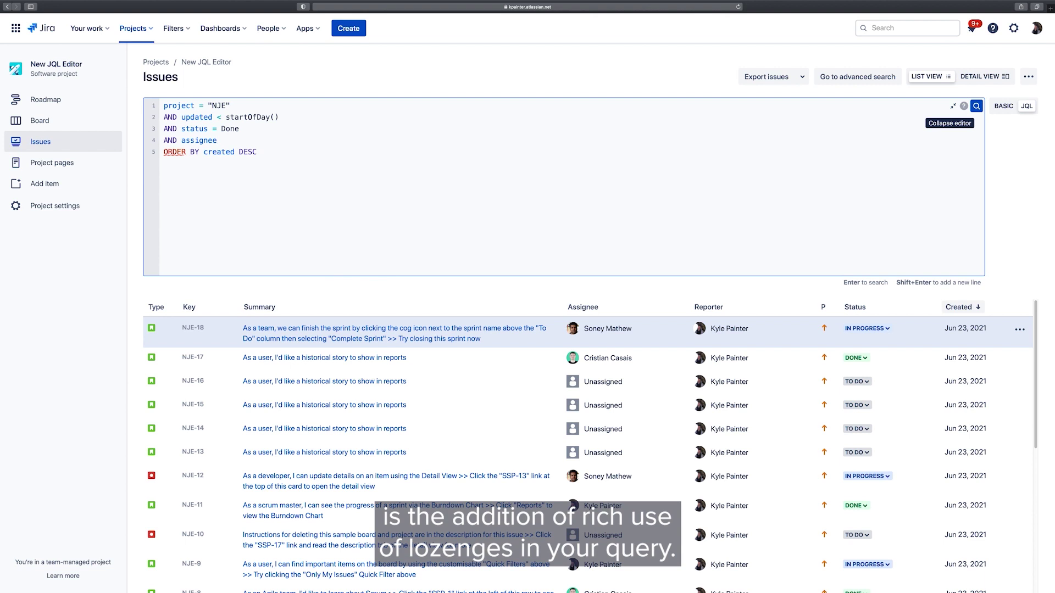
type("kpa")
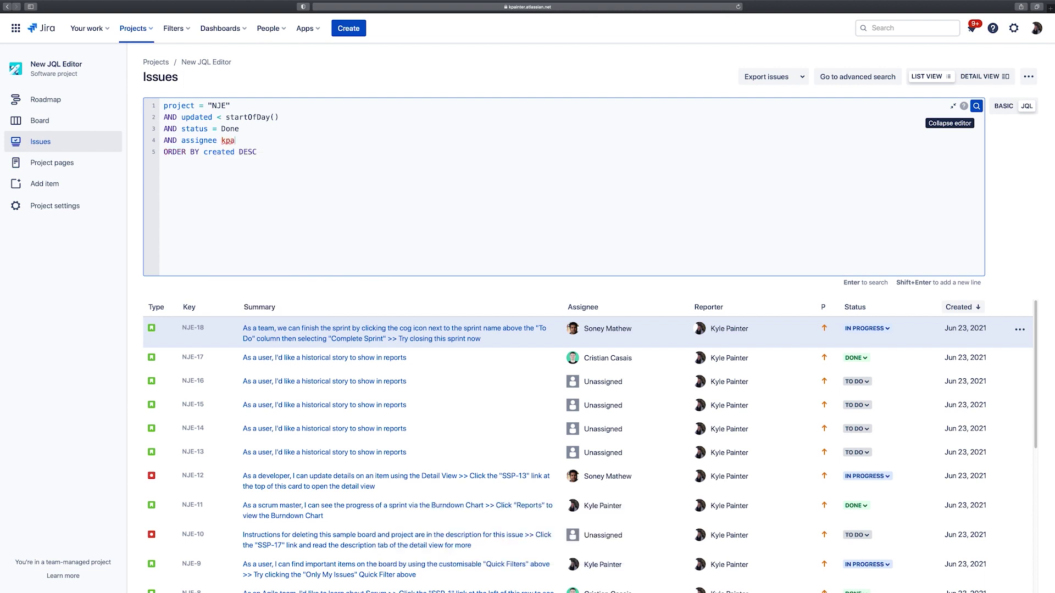
key("BackSpace")
key("BackSpace")
key("BackSpace")
type("IN k")
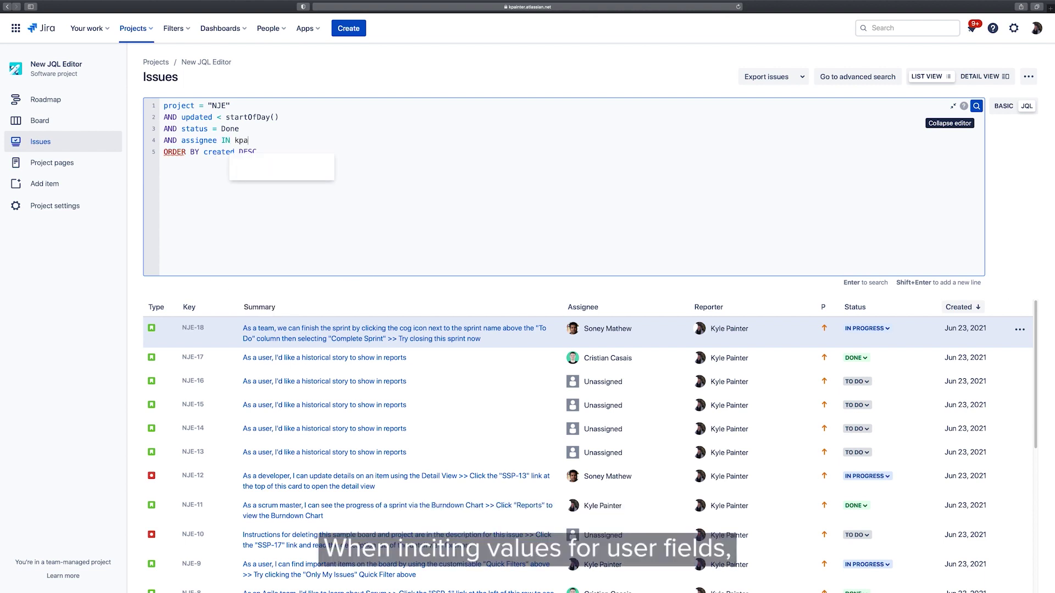
key("Return")
- Add the second and third users, close the parenthesis, and run the query for 2 issues
type(", cr")
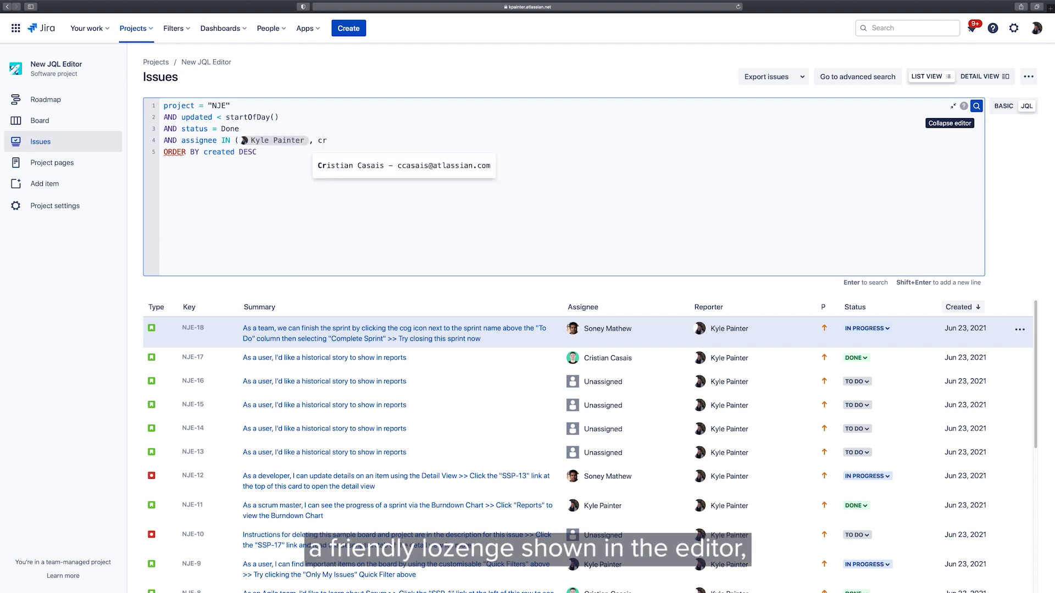
key("Return")
type(", son")
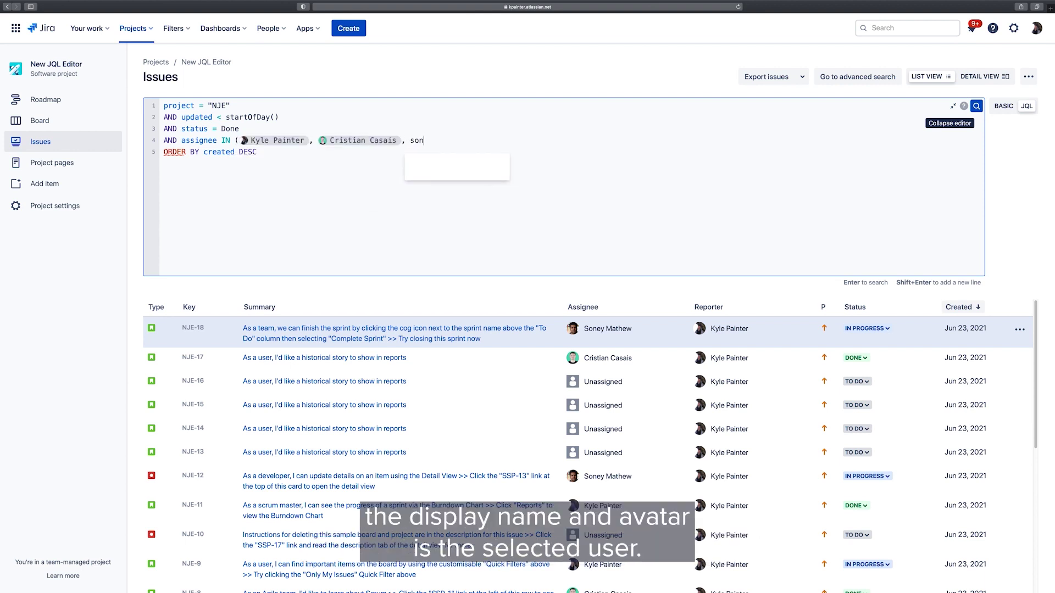
key("Return")
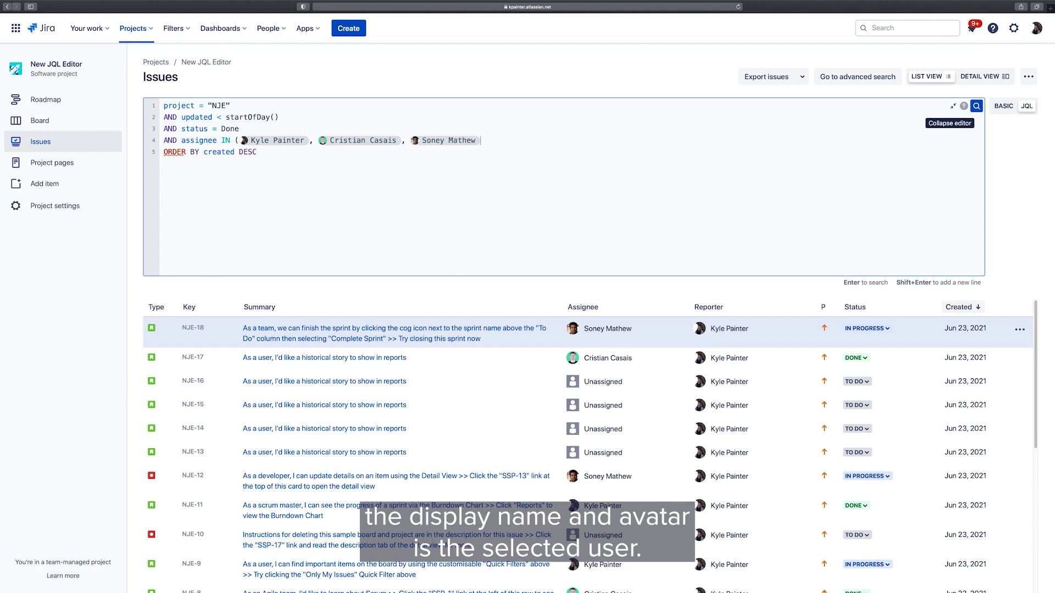
type(")")
key("Return")
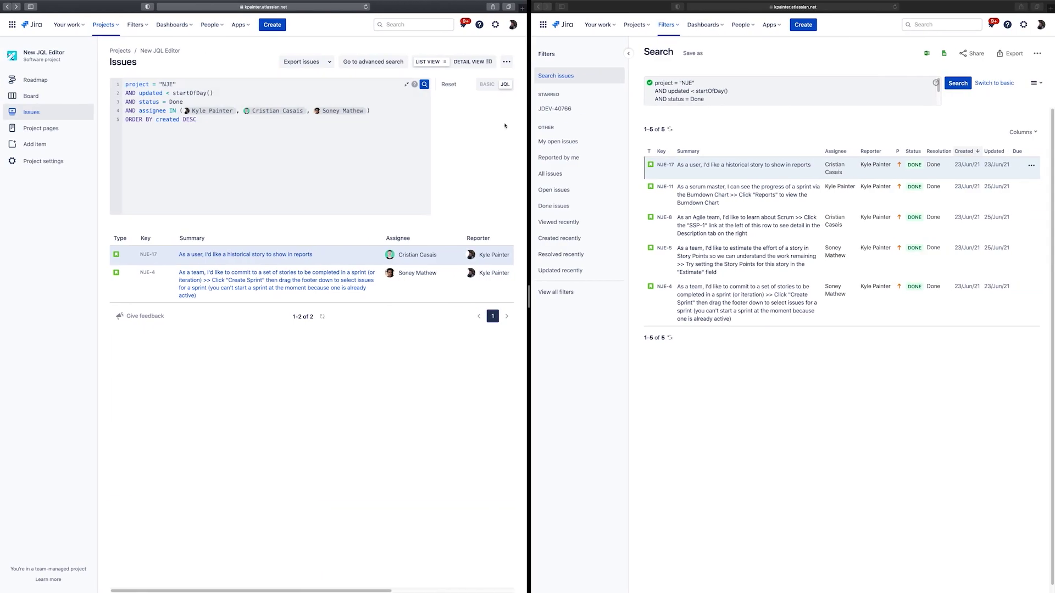
- Scroll the advanced search JQL box to compare it with the project query
scroll(722, 102, "down", 2)
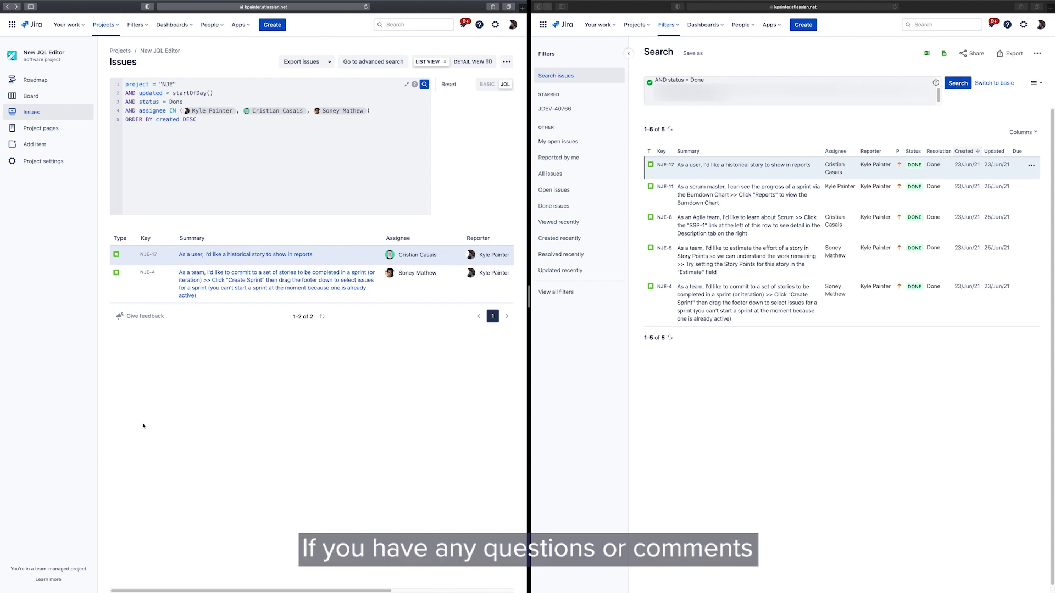
- Open the Give feedback form below the issue list
left_click(145, 316)
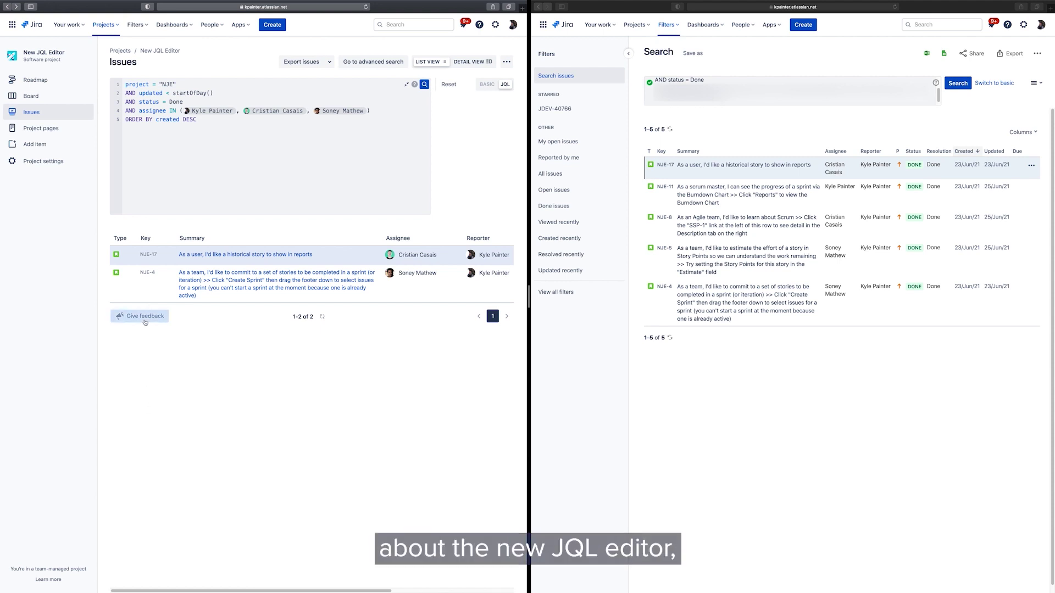